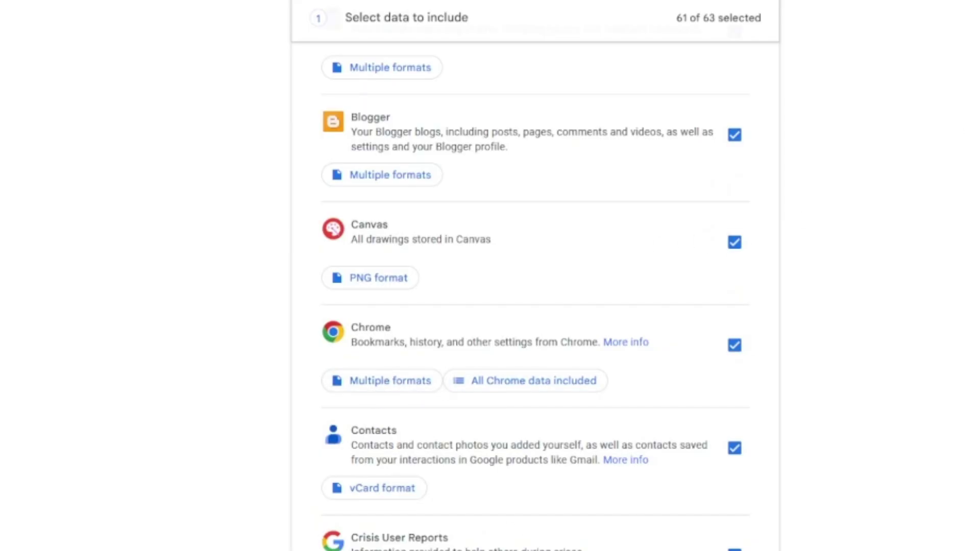
- Tick Mail as the only exported product (1 of 63) and continue to export settings
{"action": "scroll", "coordinate": [535, 299], "scroll_direction": "down", "scroll_amount": 15}
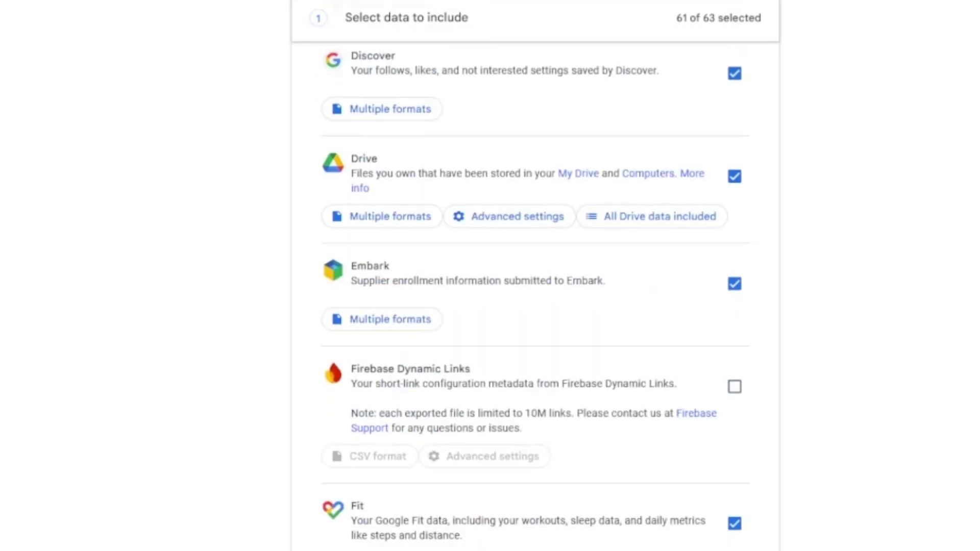
{"action": "scroll", "coordinate": [535, 295], "scroll_direction": "down", "scroll_amount": 15}
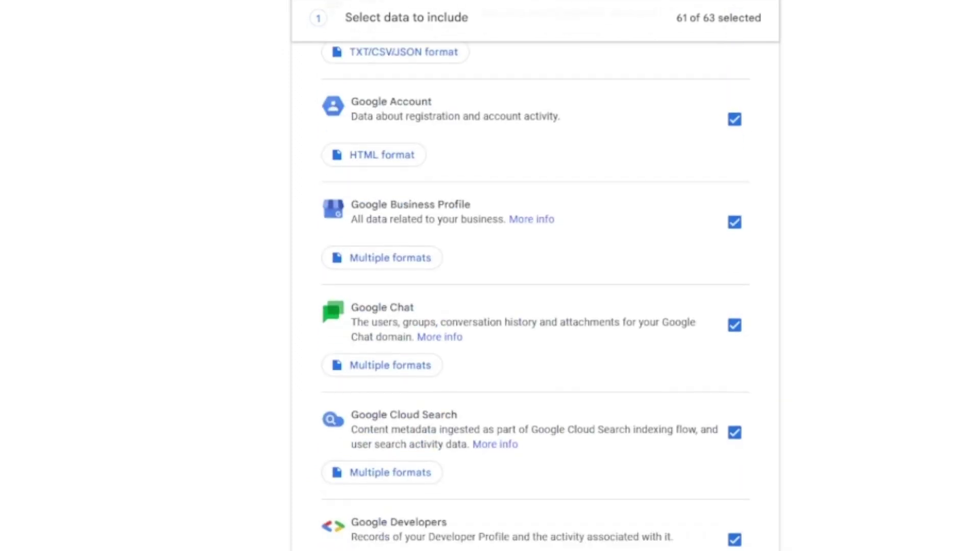
{"action": "scroll", "coordinate": [535, 295], "scroll_direction": "down", "scroll_amount": 10}
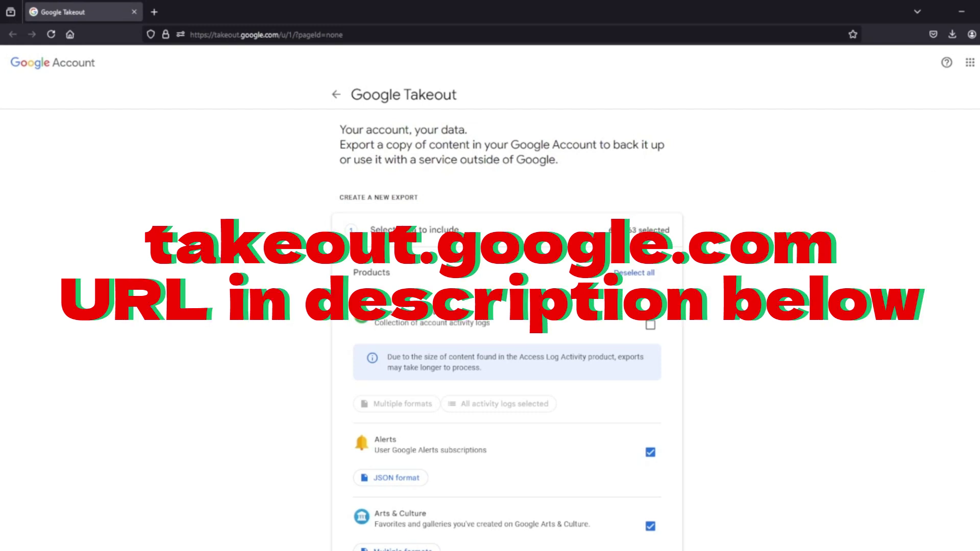
{"action": "scroll", "coordinate": [508, 327], "scroll_direction": "down", "scroll_amount": 2}
{"action": "scroll", "coordinate": [508, 327], "scroll_direction": "down", "scroll_amount": 6}
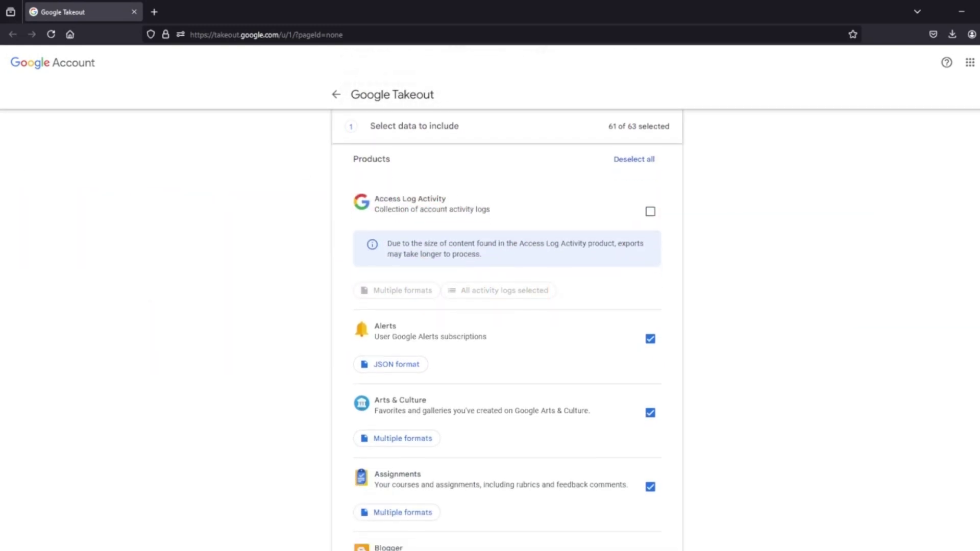
{"action": "scroll", "coordinate": [508, 327], "scroll_direction": "down", "scroll_amount": 1}
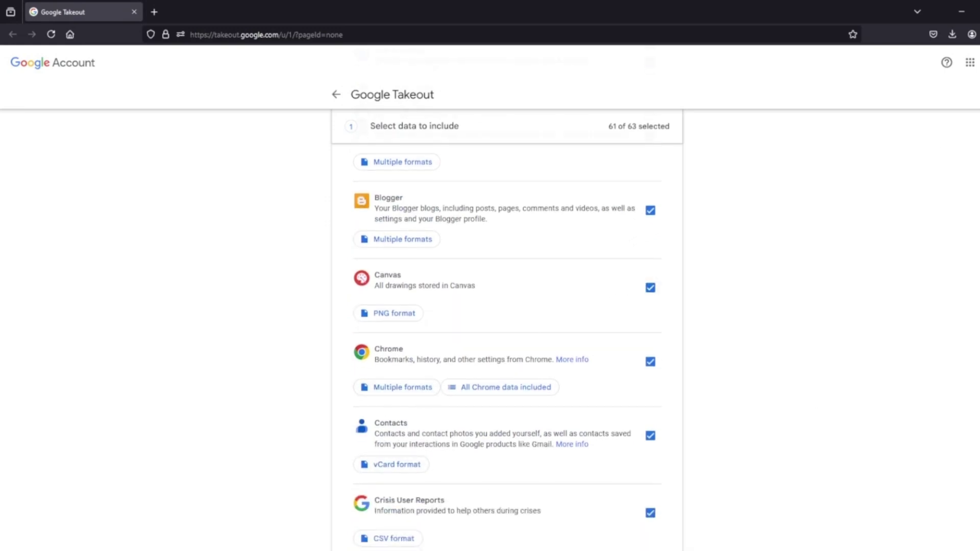
{"action": "scroll", "coordinate": [507, 326], "scroll_direction": "down", "scroll_amount": 7}
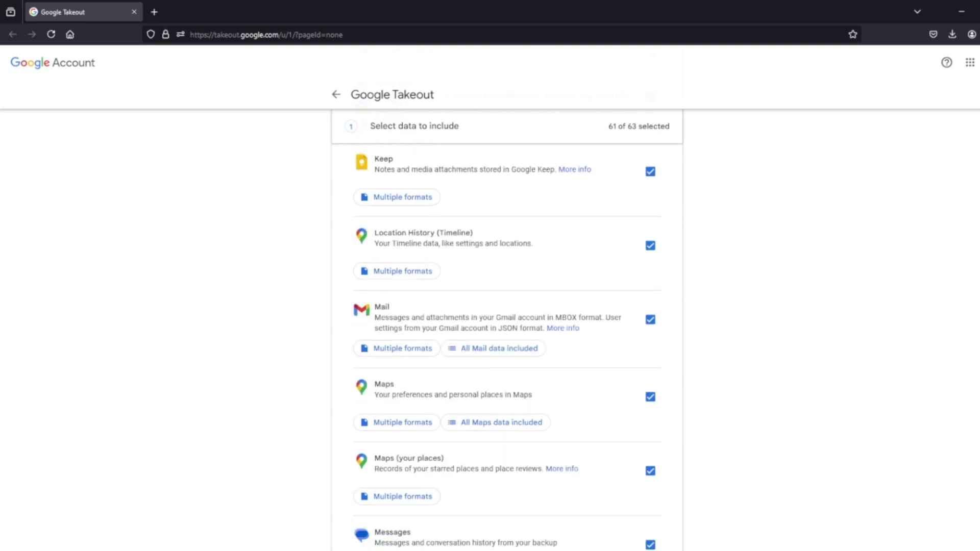
{"action": "scroll", "coordinate": [507, 332], "scroll_direction": "down", "scroll_amount": 6}
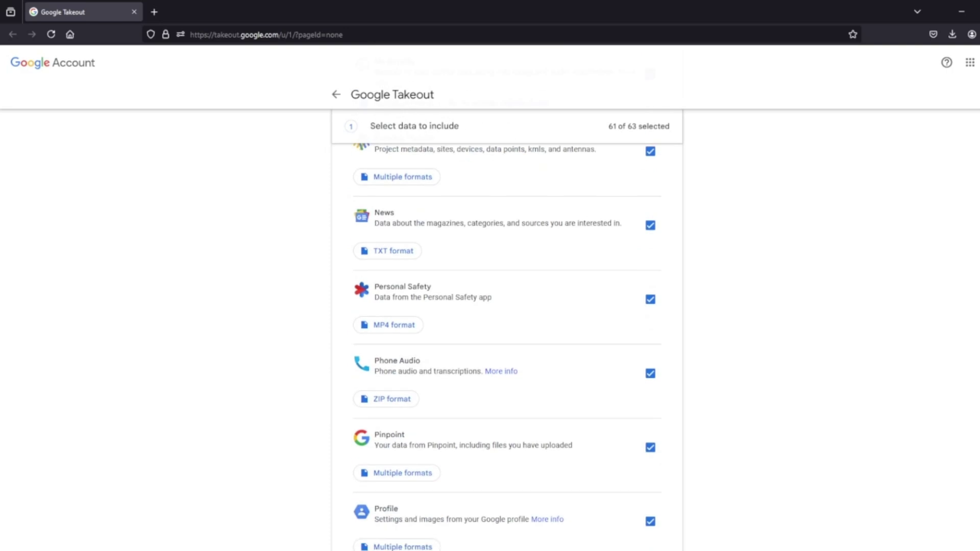
{"action": "scroll", "coordinate": [506, 332], "scroll_direction": "down", "scroll_amount": 3}
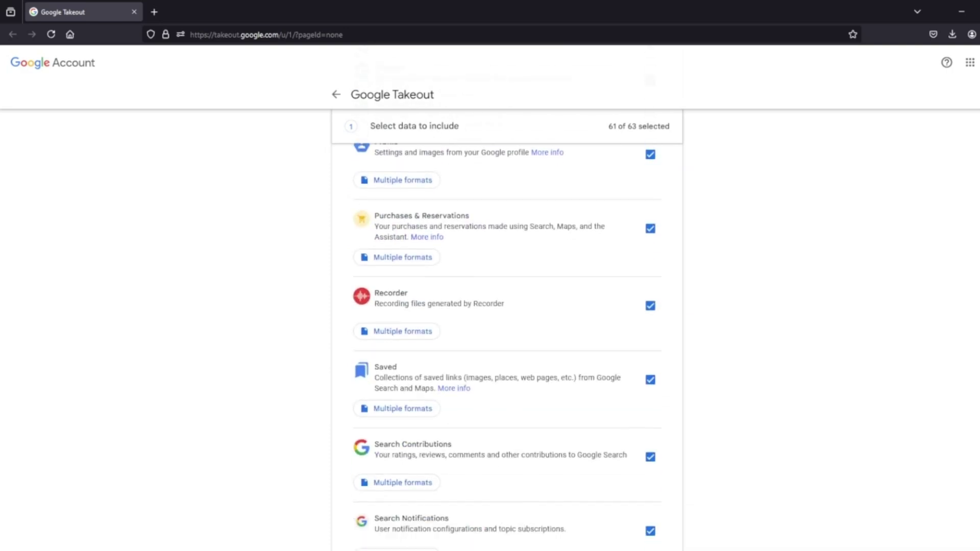
{"action": "scroll", "coordinate": [507, 331], "scroll_direction": "down", "scroll_amount": 5}
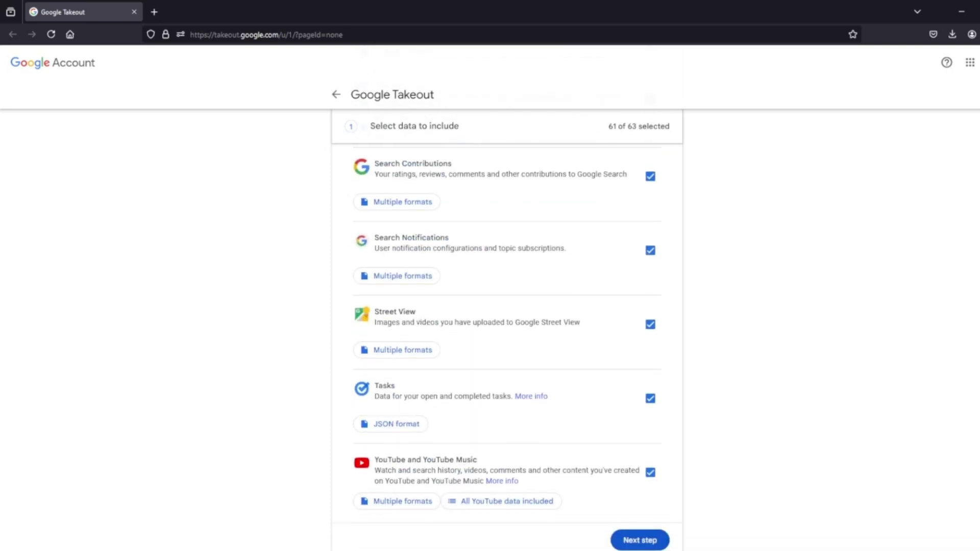
{"action": "scroll", "coordinate": [506, 331], "scroll_direction": "up", "scroll_amount": 15}
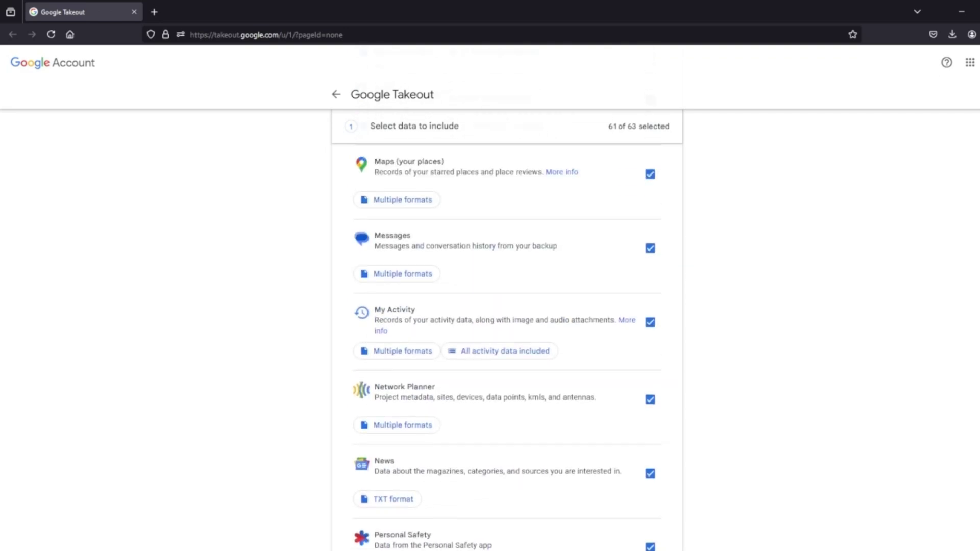
{"action": "scroll", "coordinate": [784, 378], "scroll_direction": "up", "scroll_amount": 2}
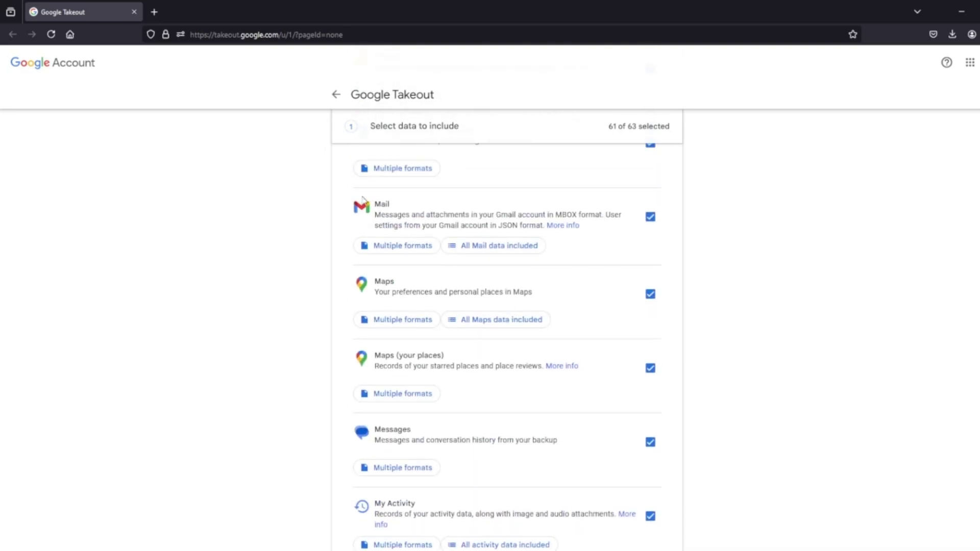
{"action": "scroll", "coordinate": [801, 350], "scroll_direction": "up", "scroll_amount": 20}
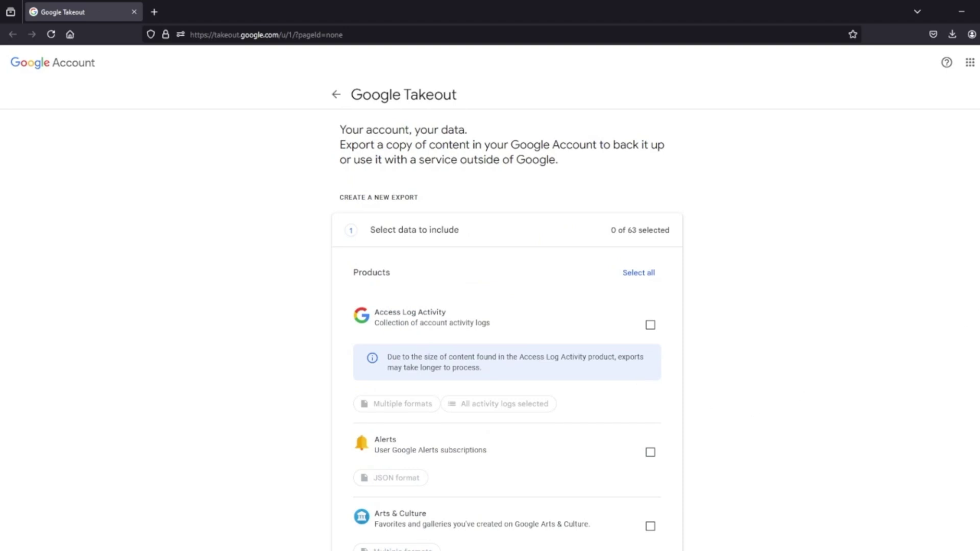
{"action": "scroll", "coordinate": [506, 332], "scroll_direction": "down", "scroll_amount": 20}
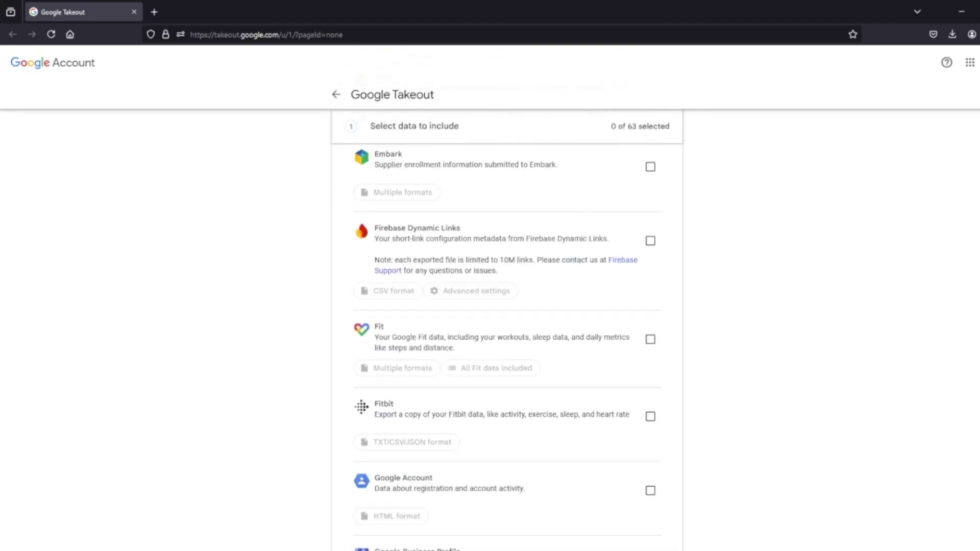
{"action": "scroll", "coordinate": [975, 316], "scroll_direction": "down", "scroll_amount": 20}
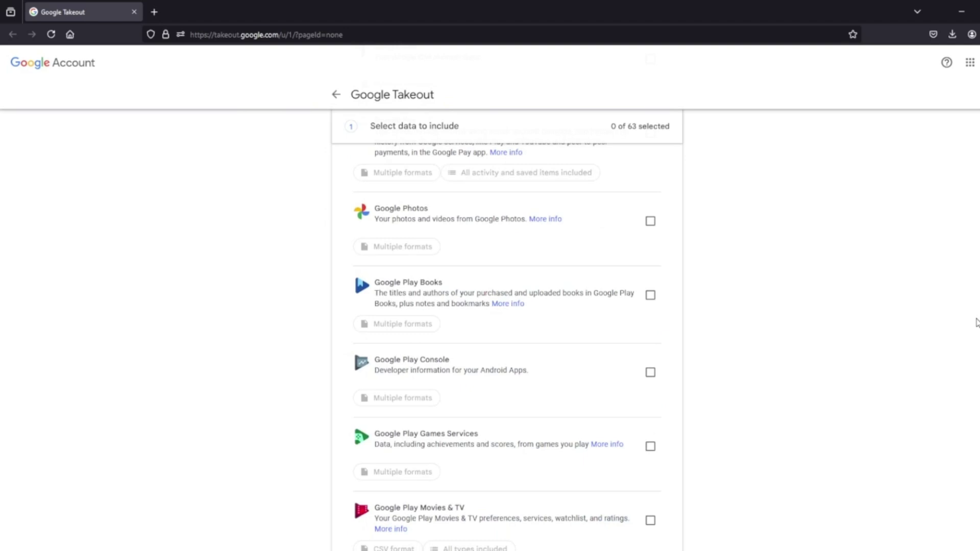
{"action": "scroll", "coordinate": [976, 322], "scroll_direction": "down", "scroll_amount": 20}
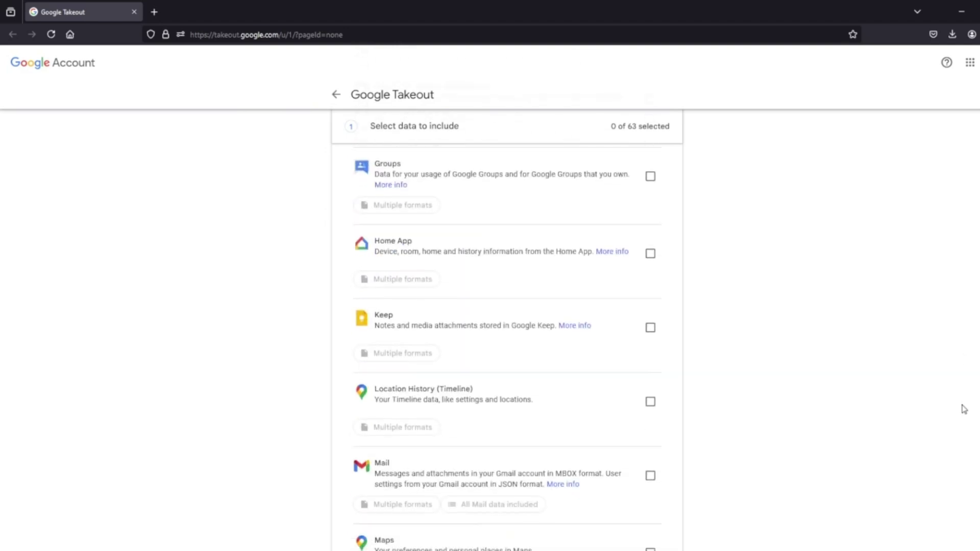
{"action": "scroll", "coordinate": [964, 409], "scroll_direction": "down", "scroll_amount": 2}
{"action": "left_click", "coordinate": [649, 378]}
{"action": "scroll", "coordinate": [714, 421], "scroll_direction": "down", "scroll_amount": 15}
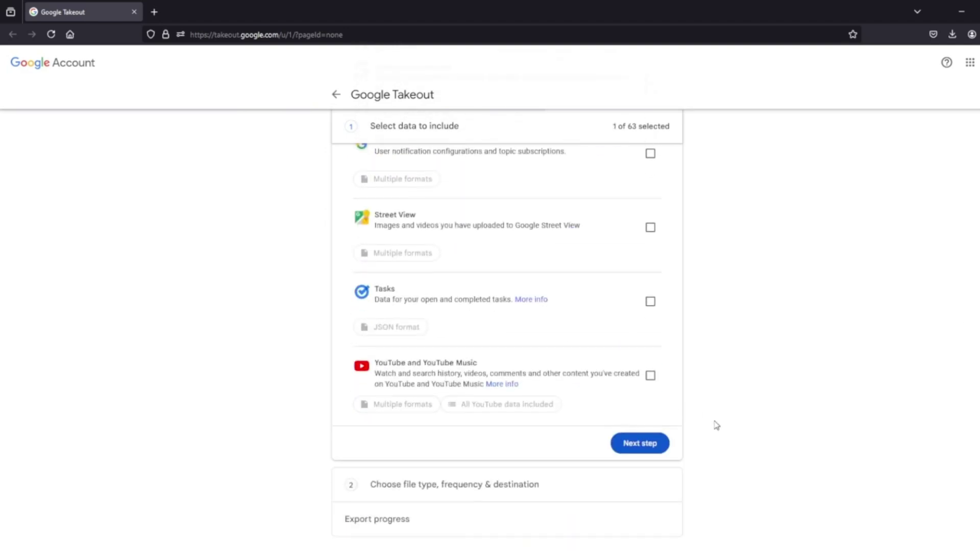
{"action": "left_click", "coordinate": [625, 445]}
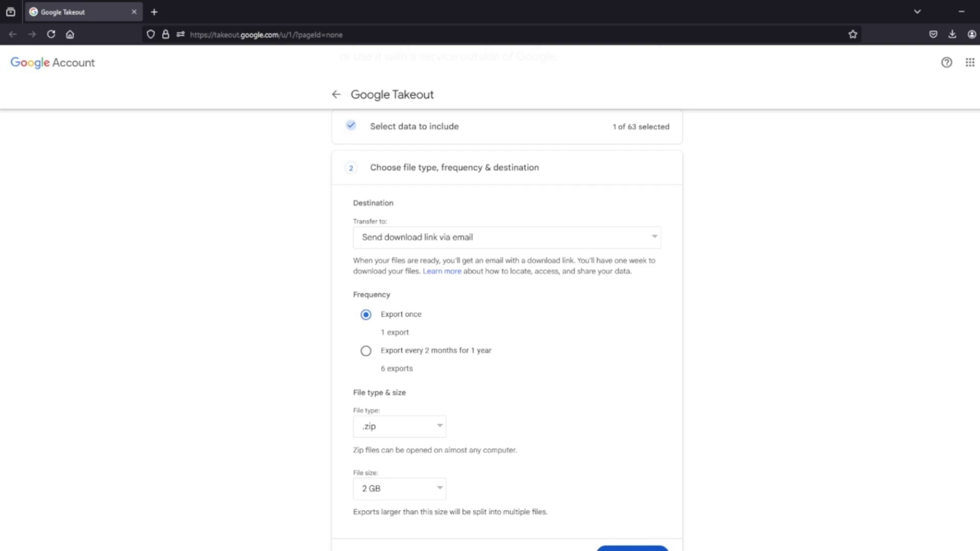
- Try the Drive destination, then settle on Send download link via email
{"action": "scroll", "coordinate": [507, 332], "scroll_direction": "down", "scroll_amount": 1}
{"action": "scroll", "coordinate": [508, 332], "scroll_direction": "up", "scroll_amount": 1}
{"action": "left_click", "coordinate": [508, 250]}
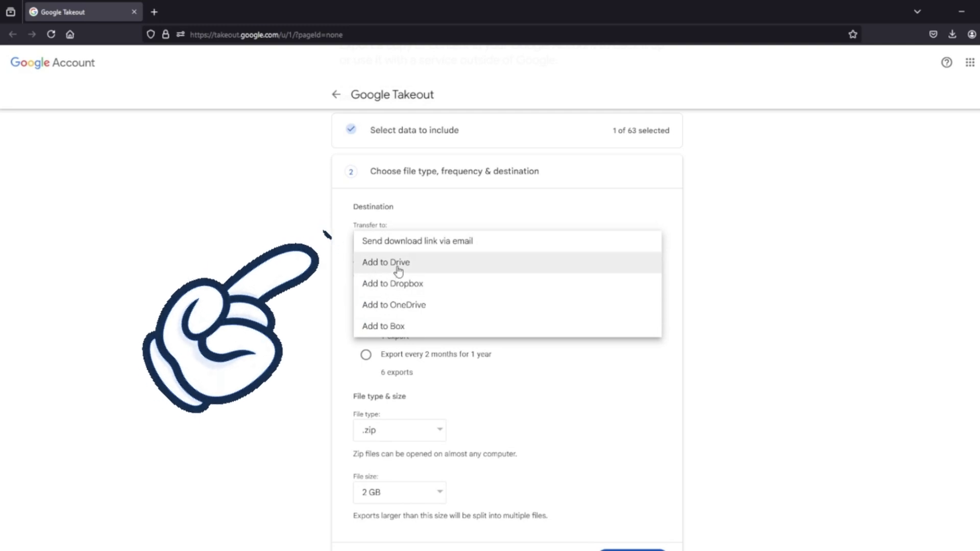
{"action": "left_click", "coordinate": [789, 299]}
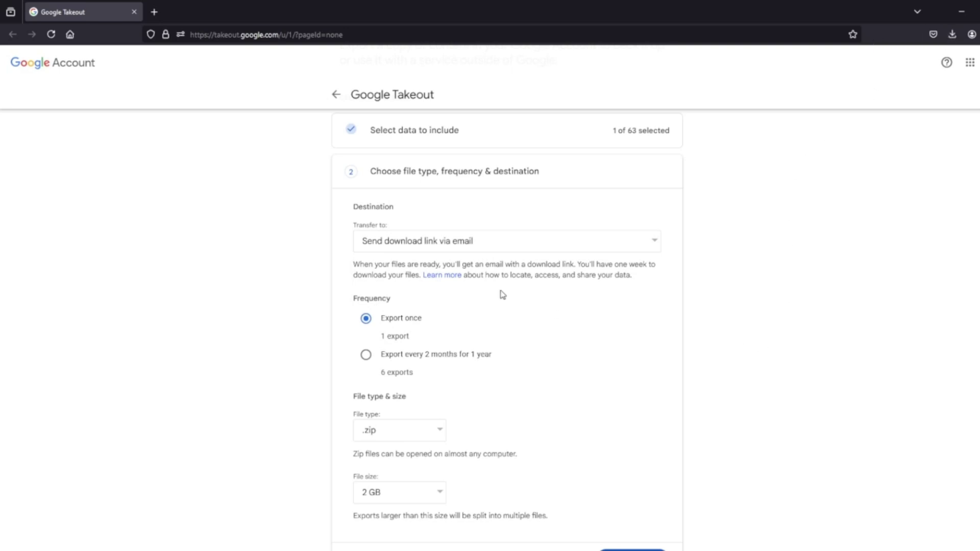
{"action": "left_click", "coordinate": [418, 242]}
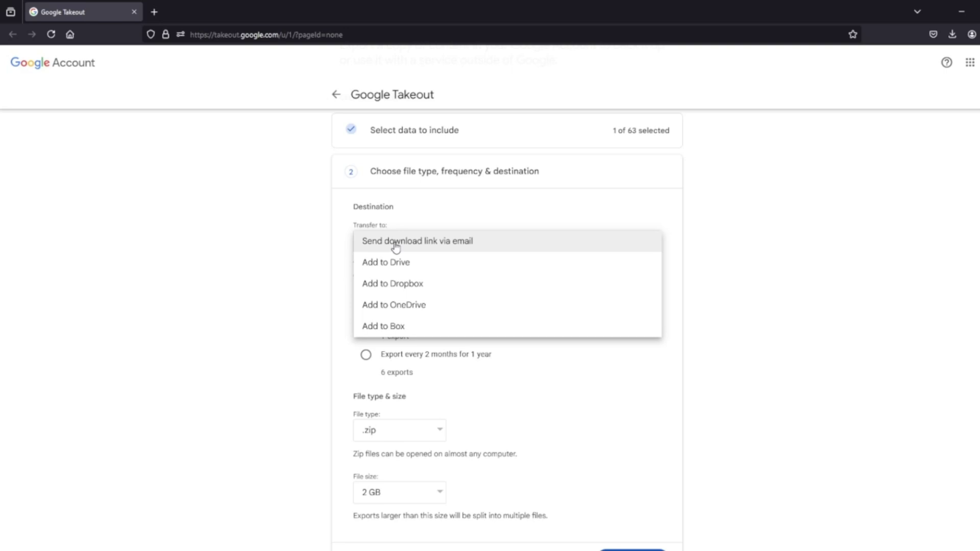
{"action": "left_click", "coordinate": [396, 246]}
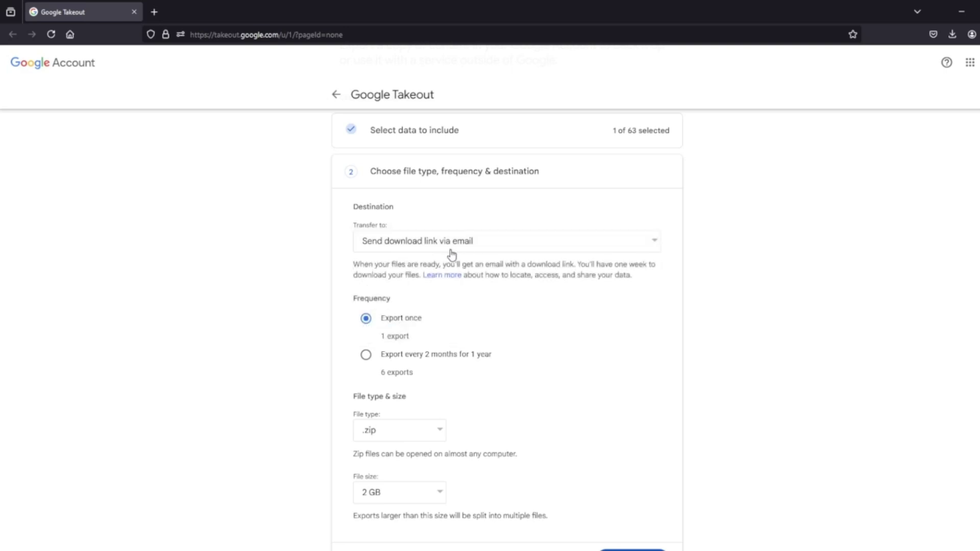
{"action": "left_click", "coordinate": [479, 245]}
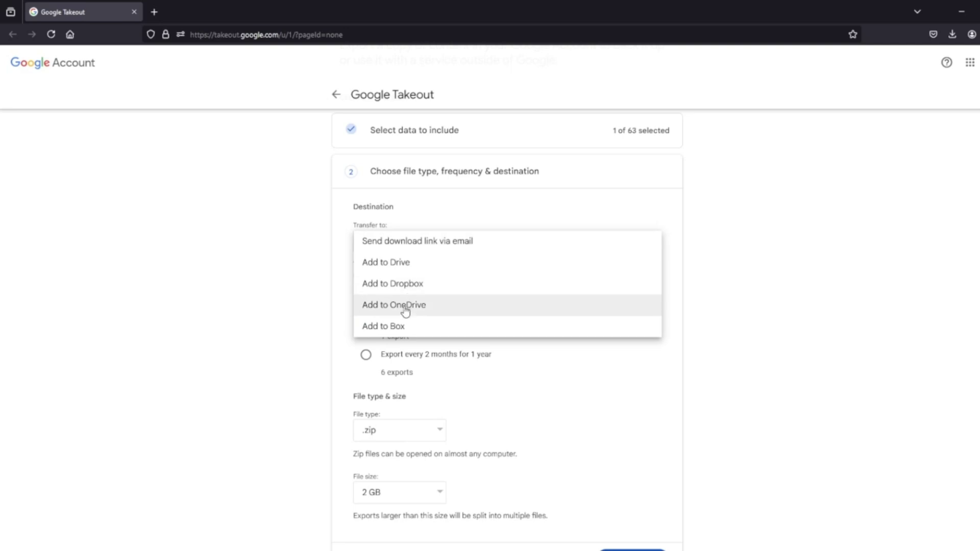
{"action": "left_click", "coordinate": [400, 263]}
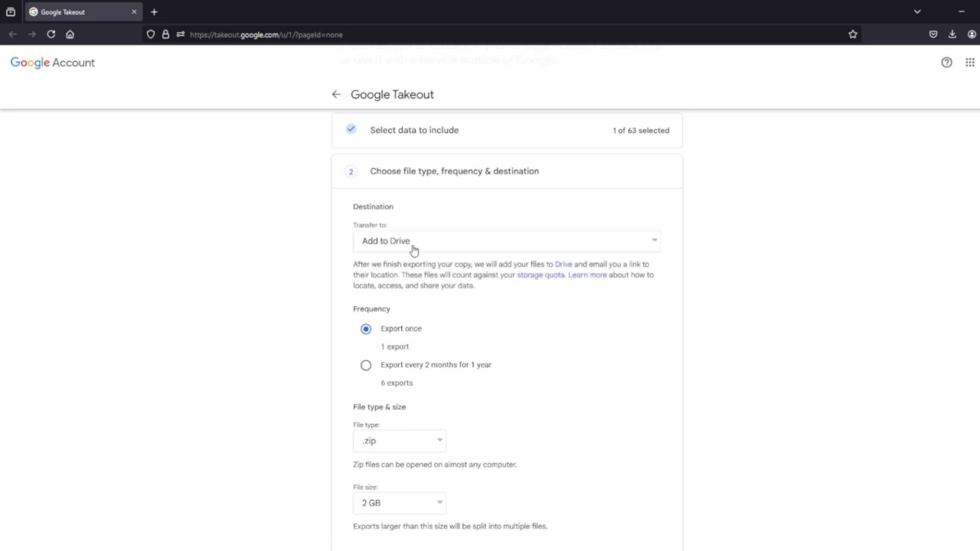
{"action": "left_click", "coordinate": [411, 248]}
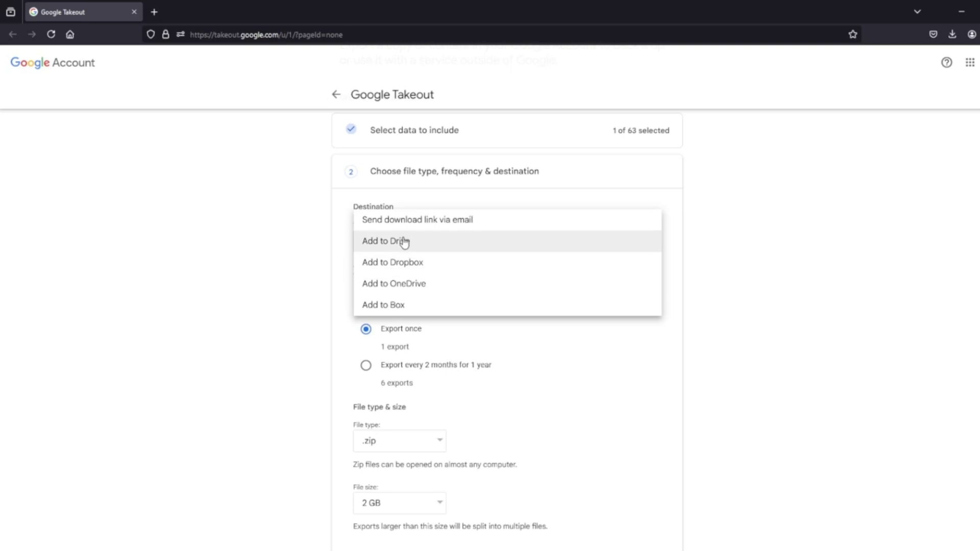
{"action": "left_click", "coordinate": [405, 220]}
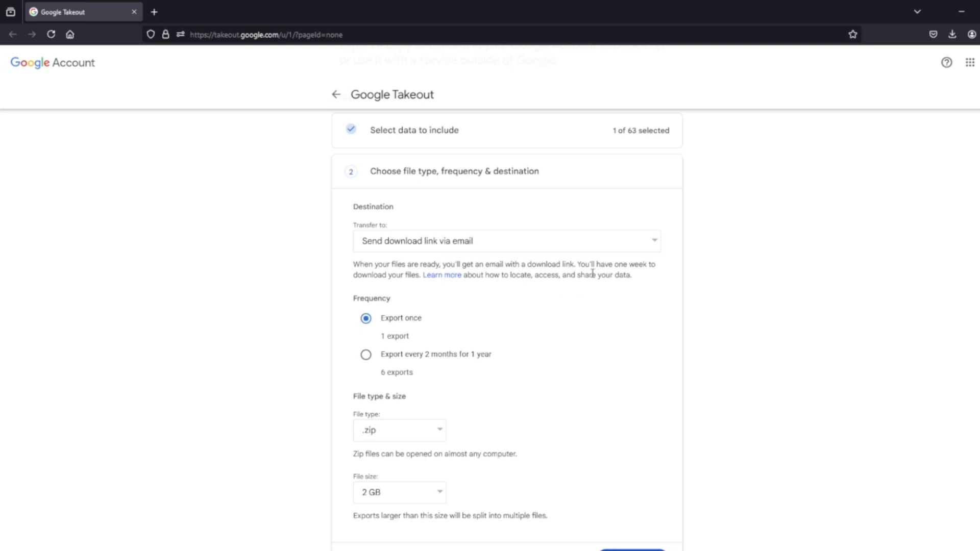
{"action": "left_click_drag", "start_coordinate": [576, 264], "coordinate": [422, 278]}
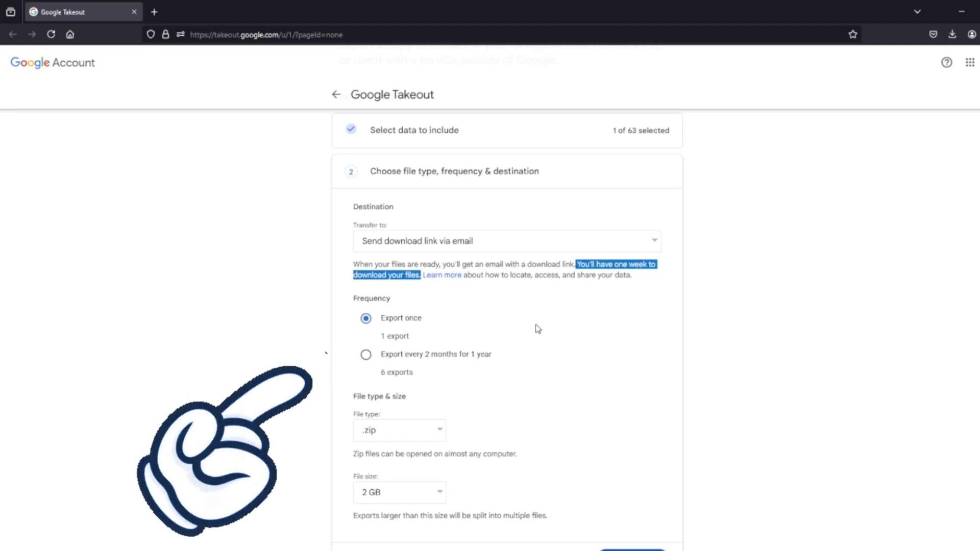
{"action": "left_click", "coordinate": [364, 353]}
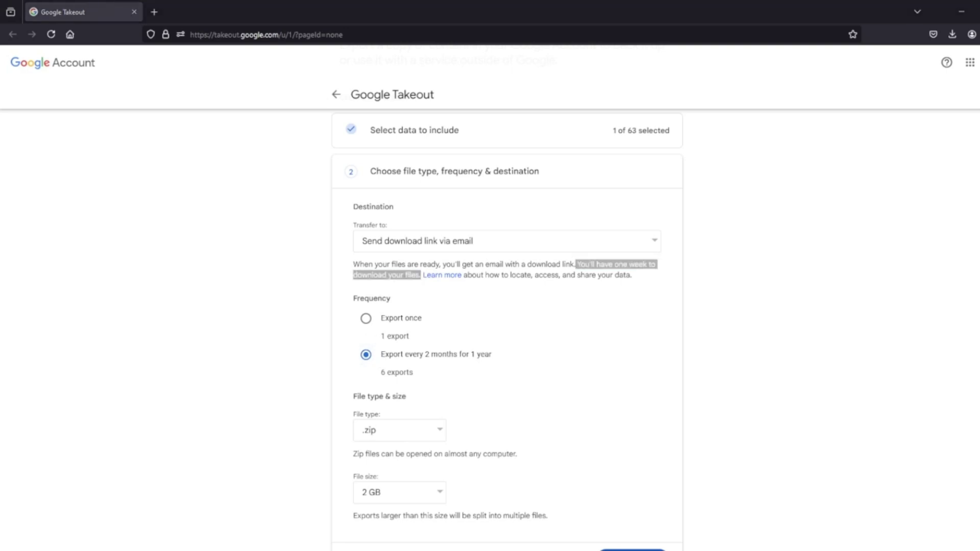
{"action": "left_click", "coordinate": [365, 318]}
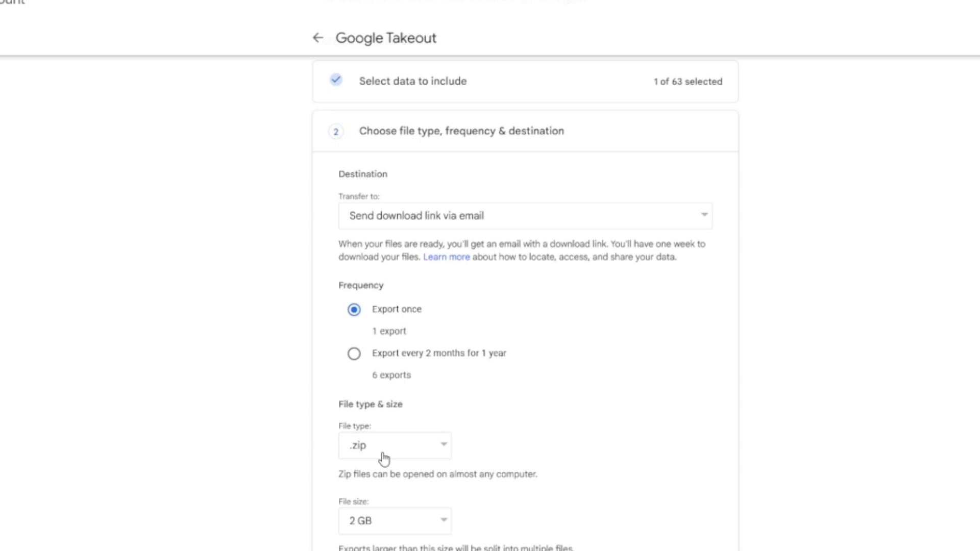
{"action": "left_click", "coordinate": [384, 458]}
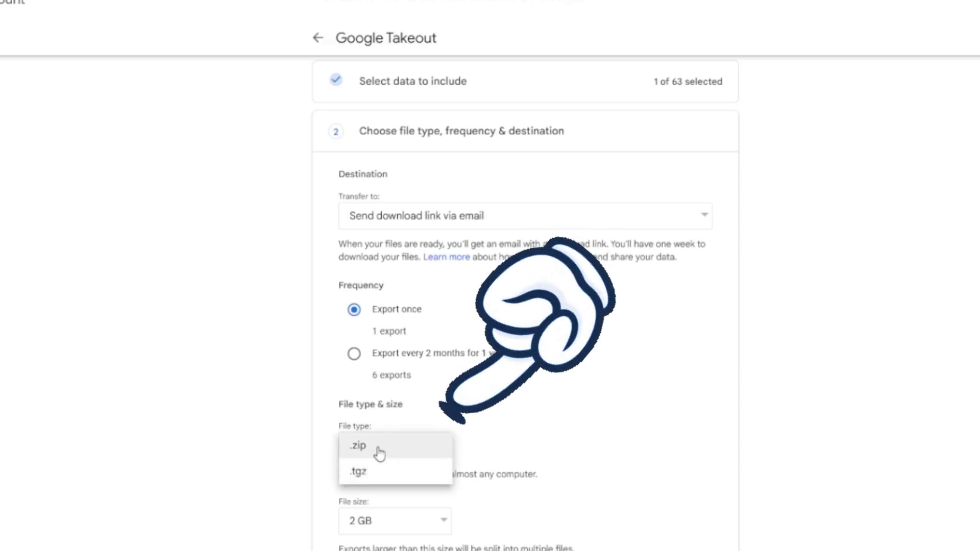
{"action": "left_click", "coordinate": [378, 453]}
{"action": "left_click", "coordinate": [427, 454]}
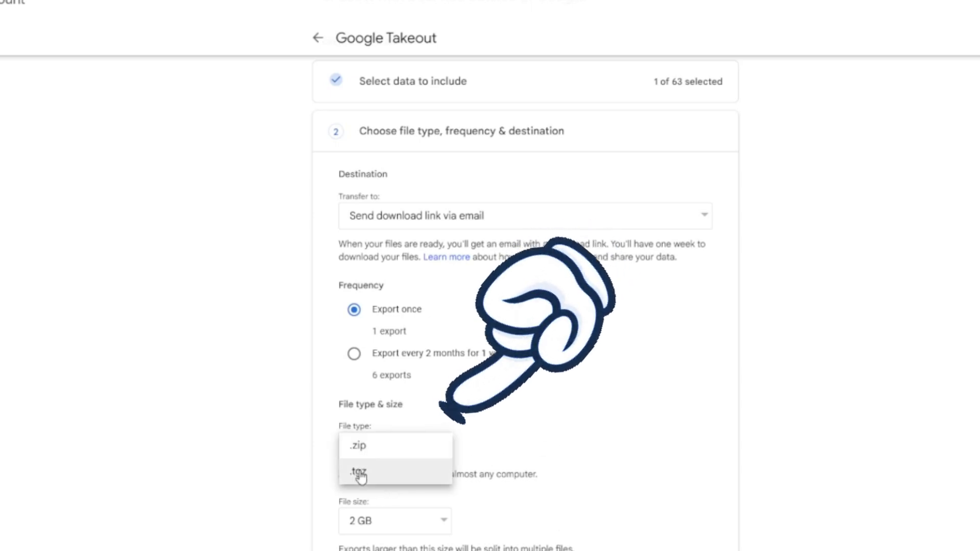
{"action": "left_click", "coordinate": [388, 452]}
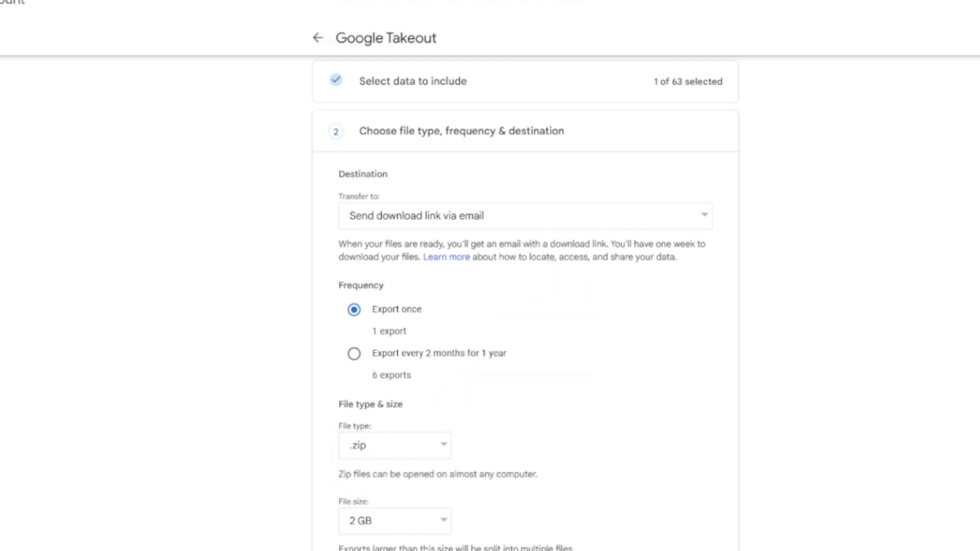
{"action": "scroll", "coordinate": [321, 475], "scroll_direction": "down", "scroll_amount": 2}
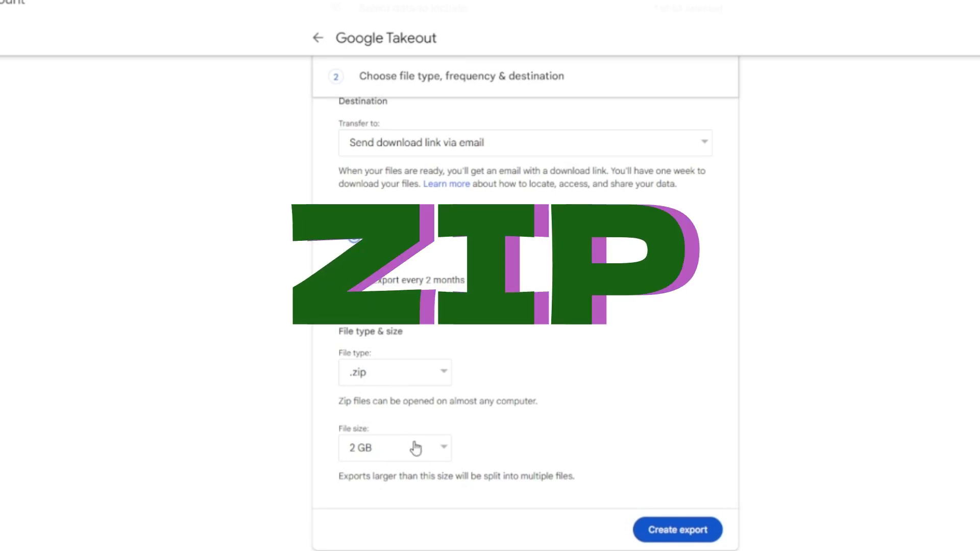
- Change the export file size from 2 GB to 50 GB and review the zip64 note
{"action": "left_click", "coordinate": [432, 449]}
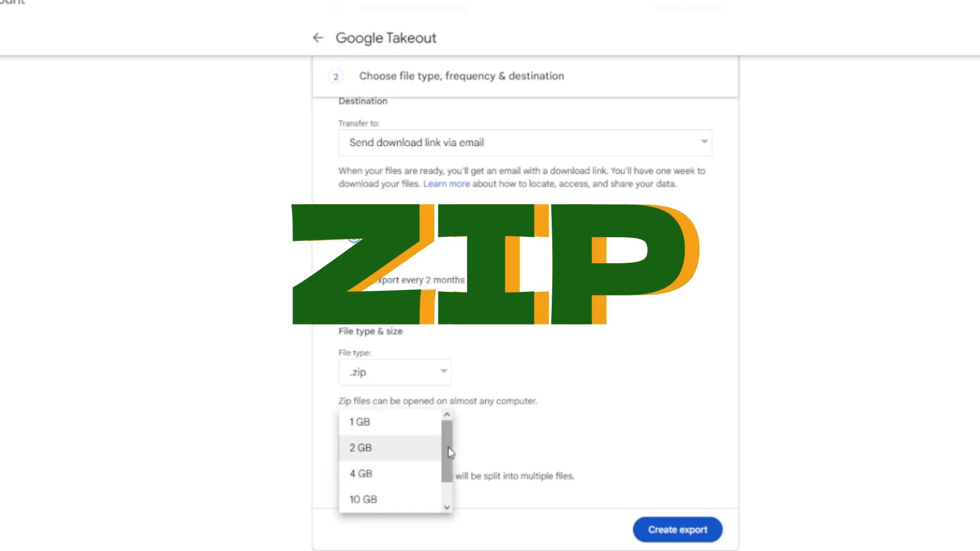
{"action": "mouse_move", "coordinate": [448, 448]}
{"action": "left_mouse_down"}
{"action": "mouse_move", "coordinate": [450, 467]}
{"action": "mouse_move", "coordinate": [441, 449]}
{"action": "left_mouse_up"}
{"action": "left_click", "coordinate": [485, 439]}
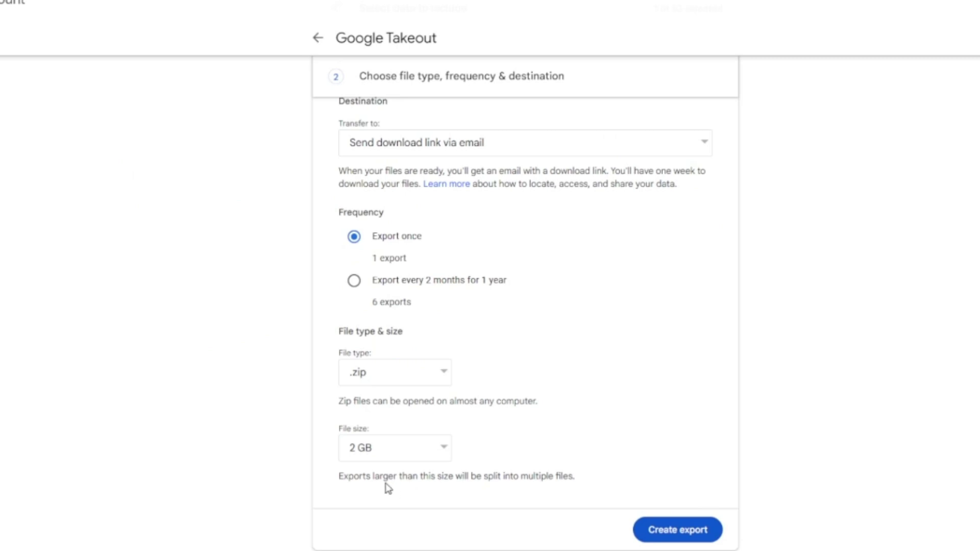
{"action": "left_click", "coordinate": [381, 457]}
{"action": "scroll", "coordinate": [380, 469], "scroll_direction": "down", "scroll_amount": 1}
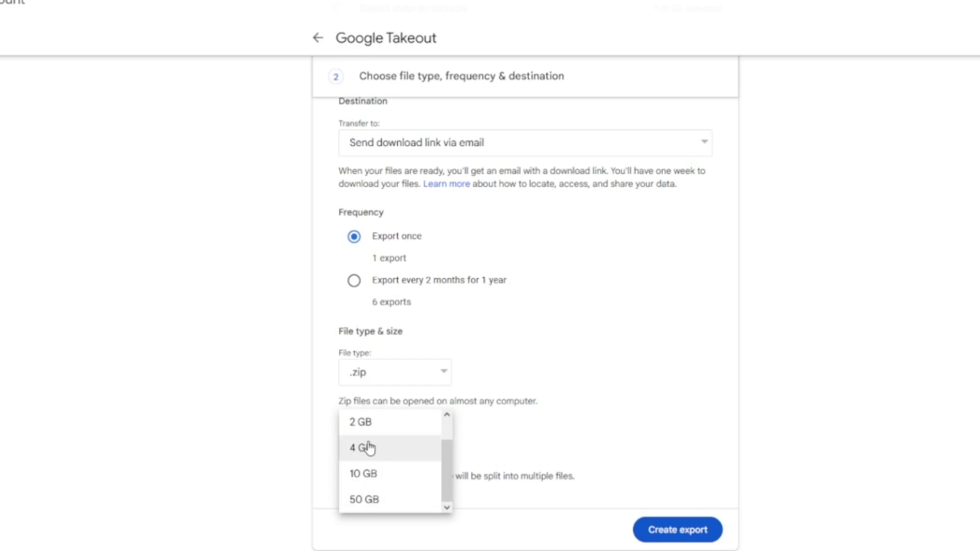
{"action": "left_click_drag", "start_coordinate": [447, 455], "coordinate": [372, 503]}
{"action": "left_click", "coordinate": [365, 506]}
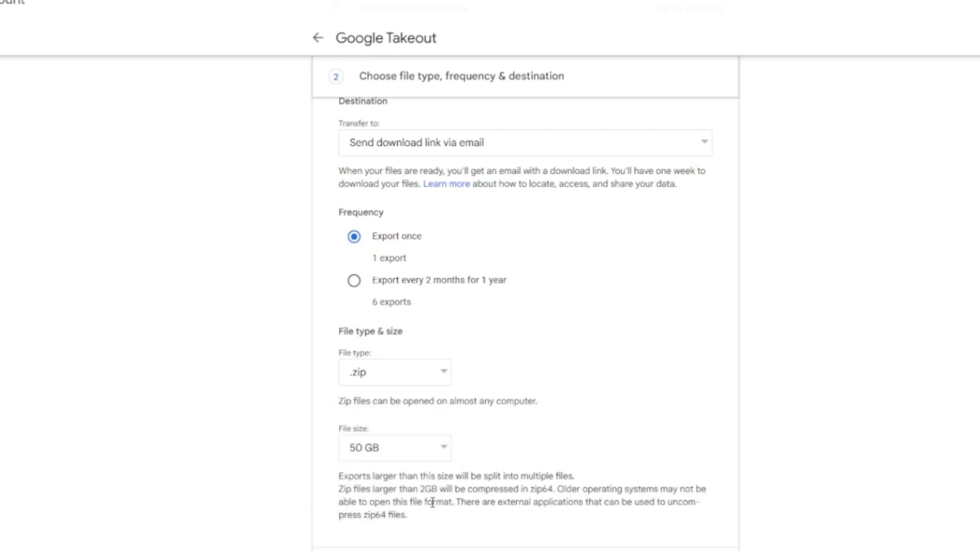
{"action": "left_click_drag", "start_coordinate": [334, 488], "coordinate": [457, 503]}
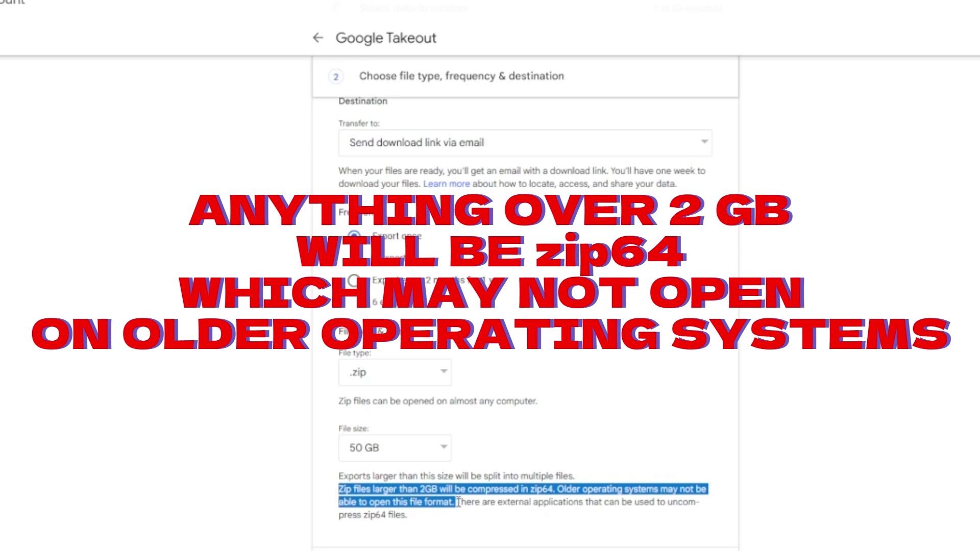
{"action": "left_click", "coordinate": [472, 525]}
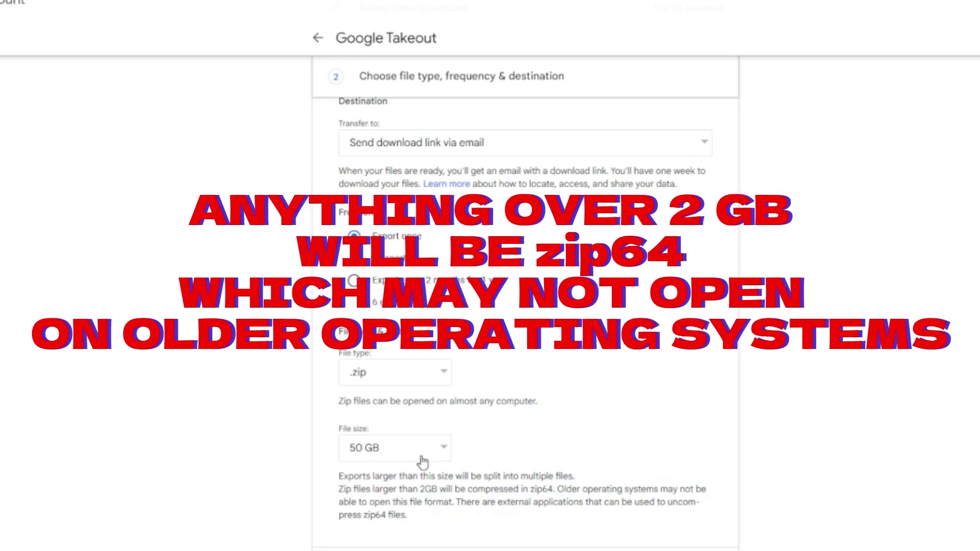